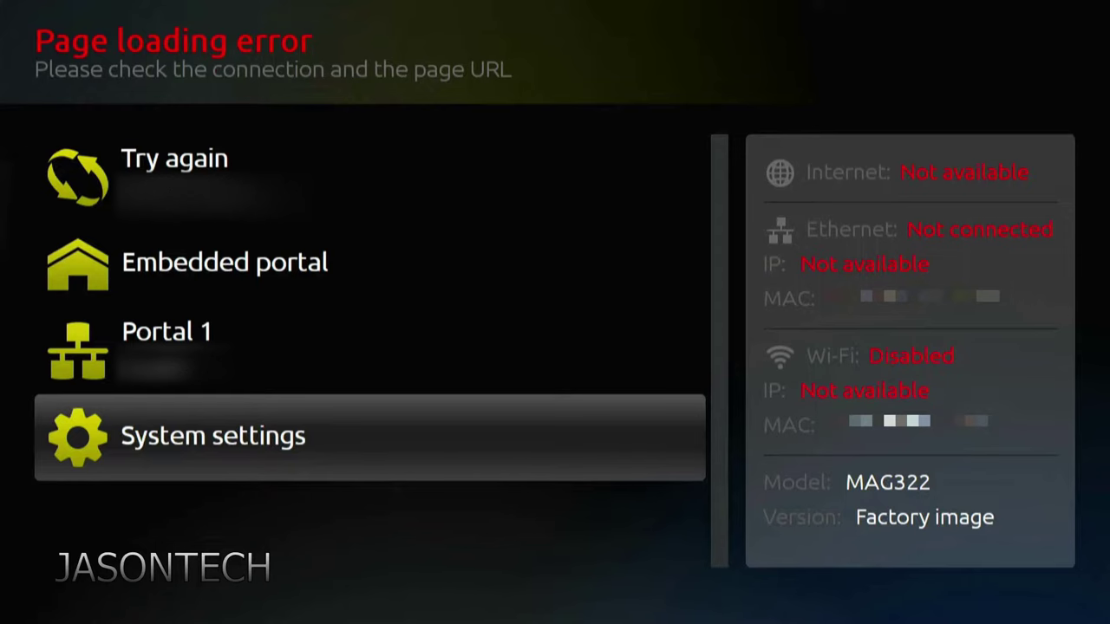
- Go to System settings > Network and highlight the Wireless (Wi-Fi) option
key("Return")
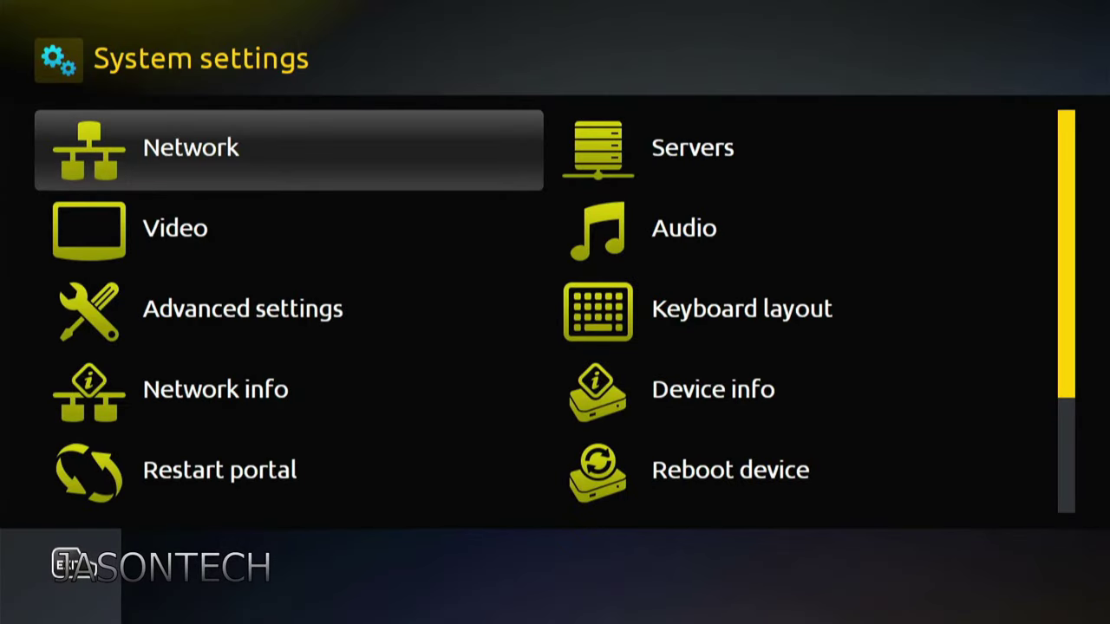
key("Down")
key("Up")
key("Return")
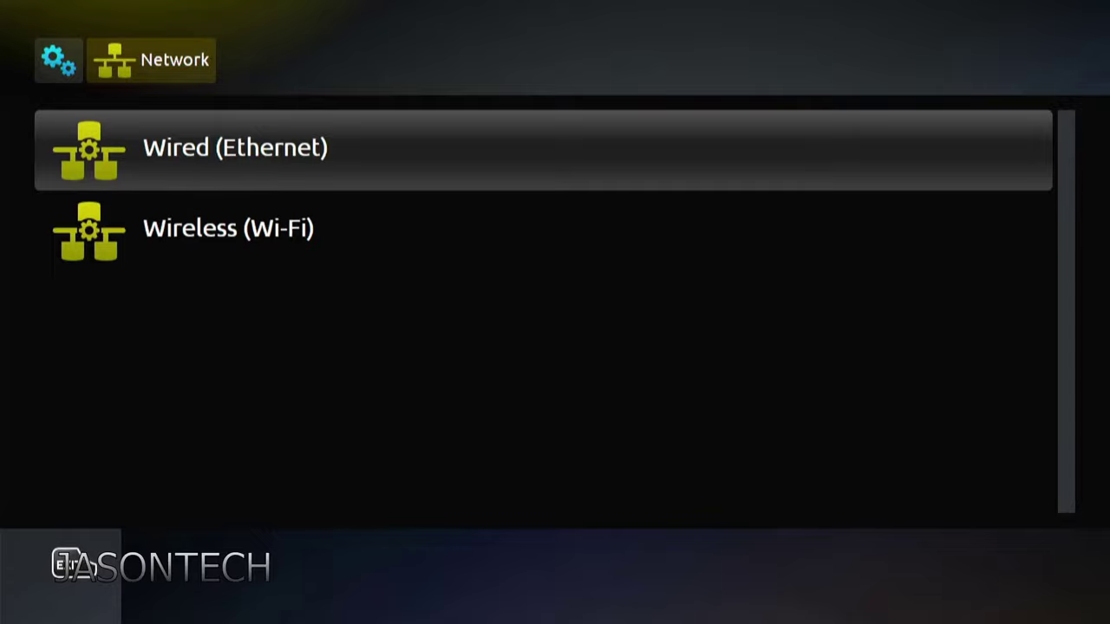
key("Down")
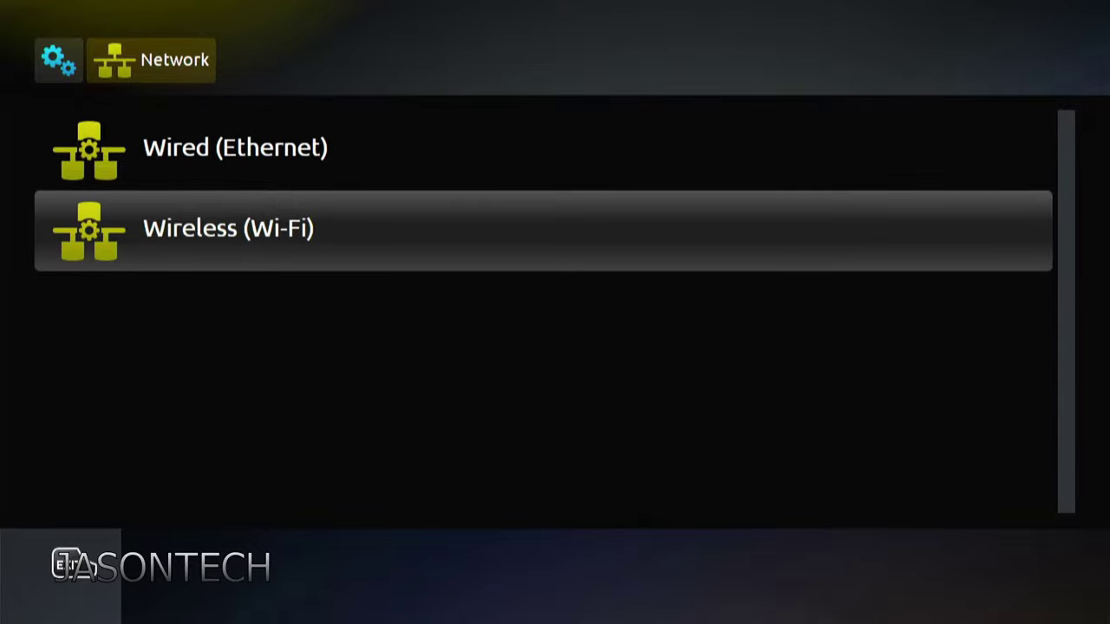
- Enable Wi-Fi with Auto (DHCP) addressing to list nearby secured networks
key("Return")
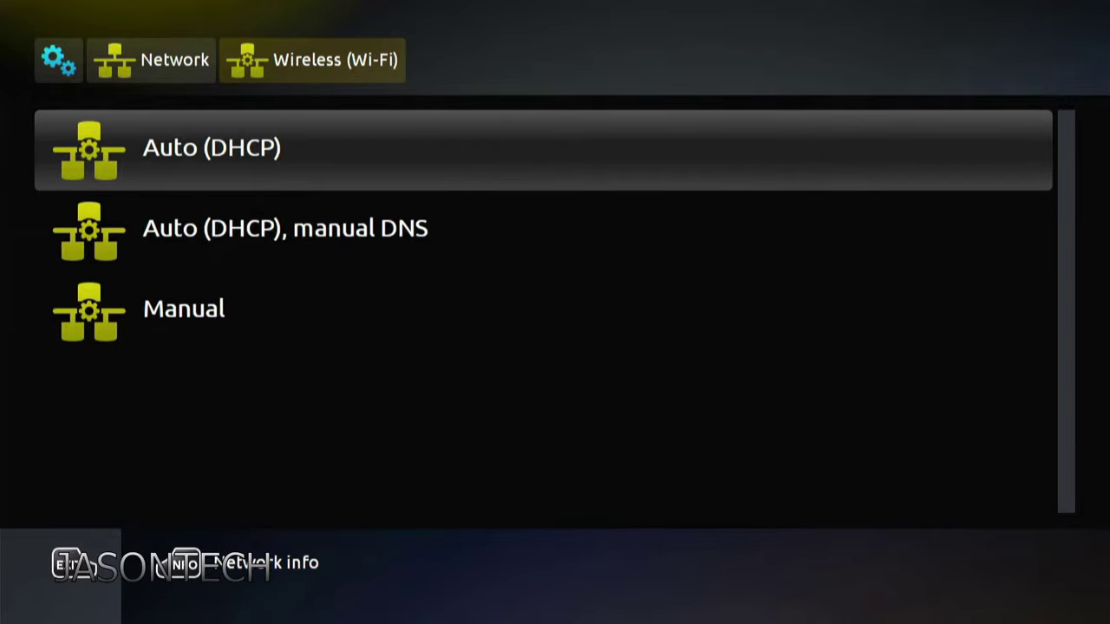
key("Return")
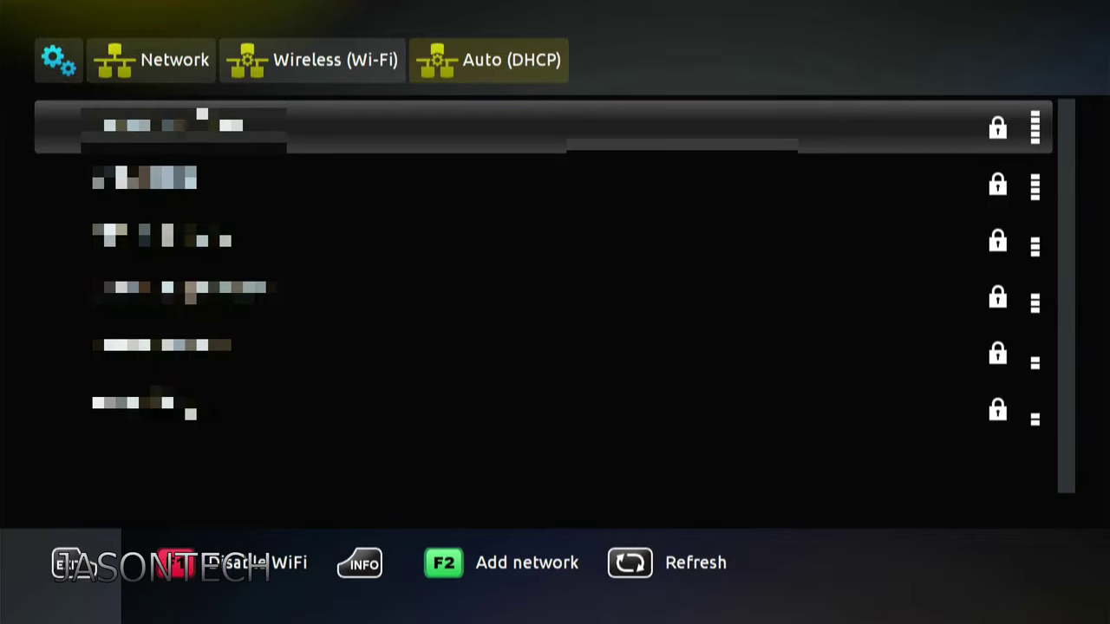
- Select the first listed Wi-Fi network and paste its passphrase into the key field
key("Down")
key("Down")
key("Down")
key("Down")
key("Down")
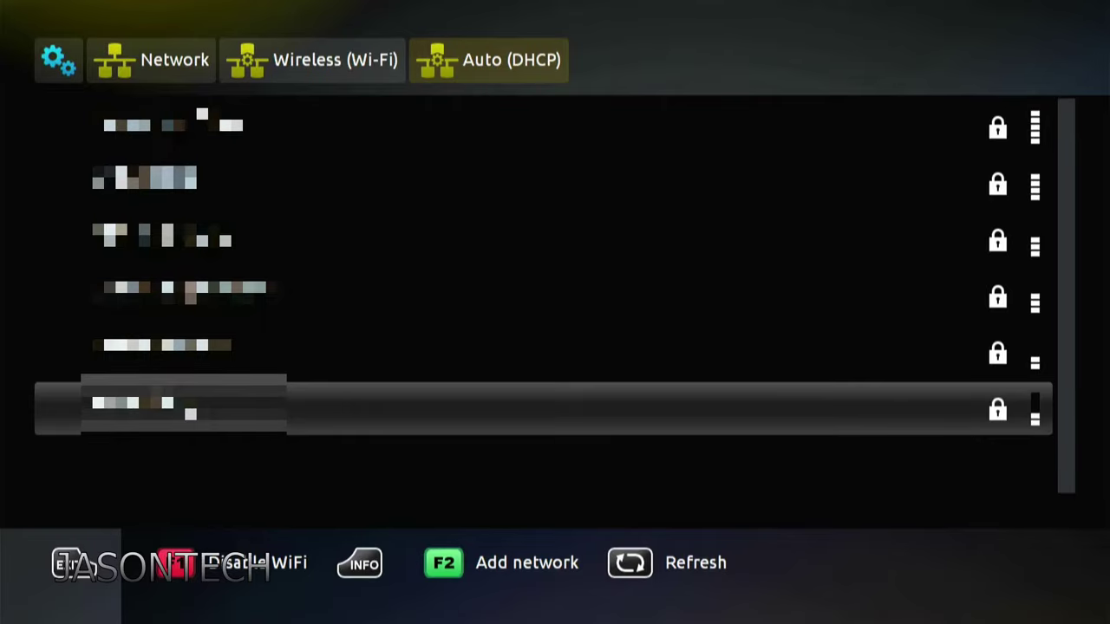
key("Up")
key("Up")
key("Up")
key("Up")
key("Up")
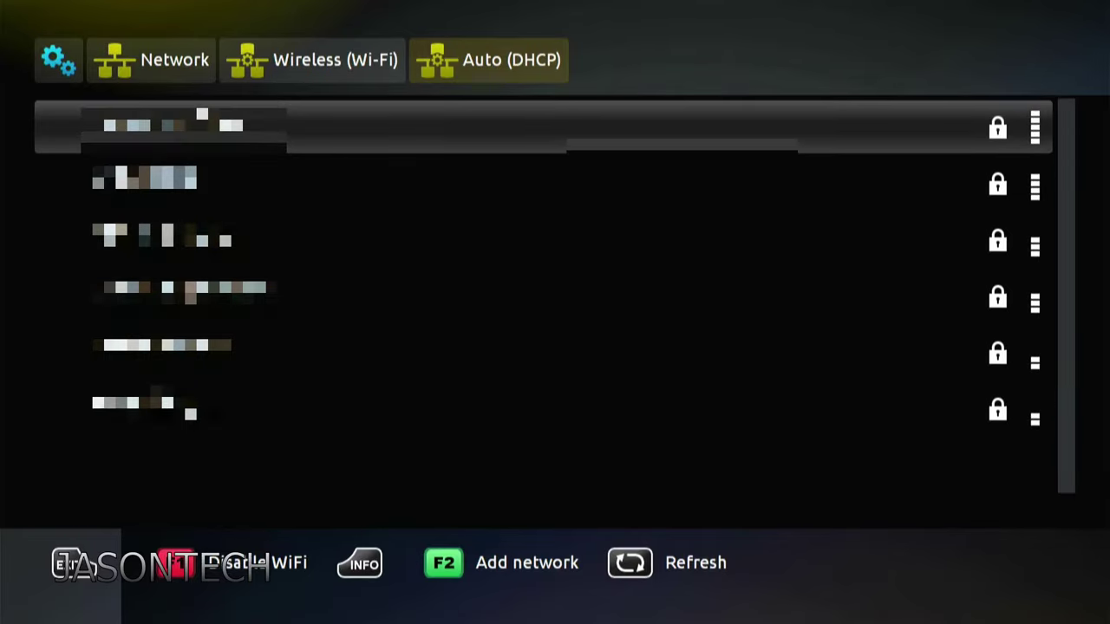
key("Return")
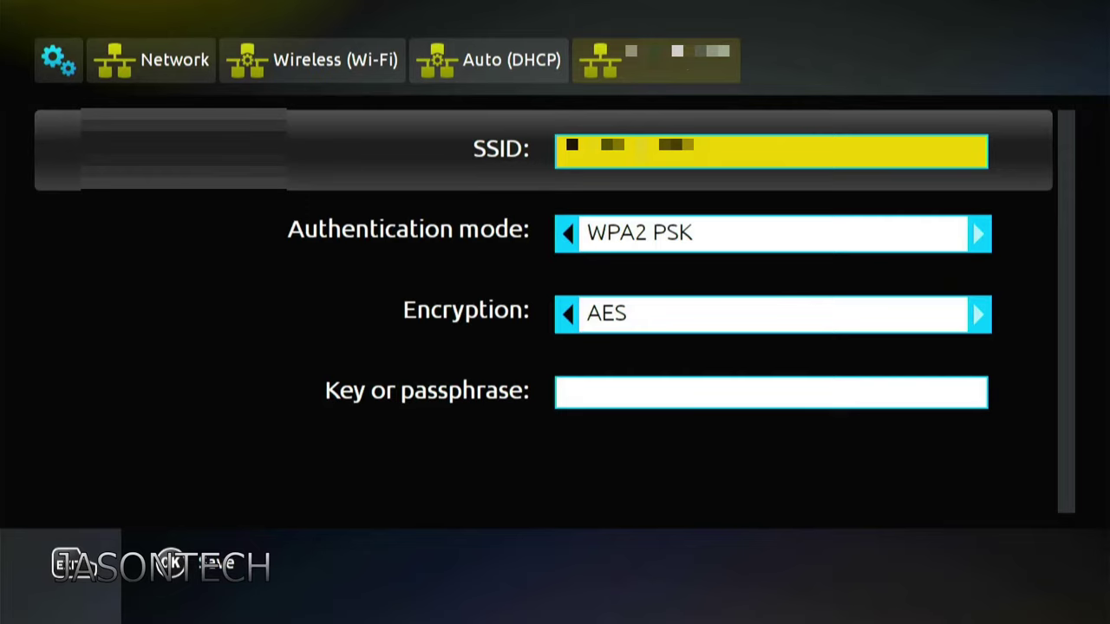
key("Down")
key("Down")
key("Down")
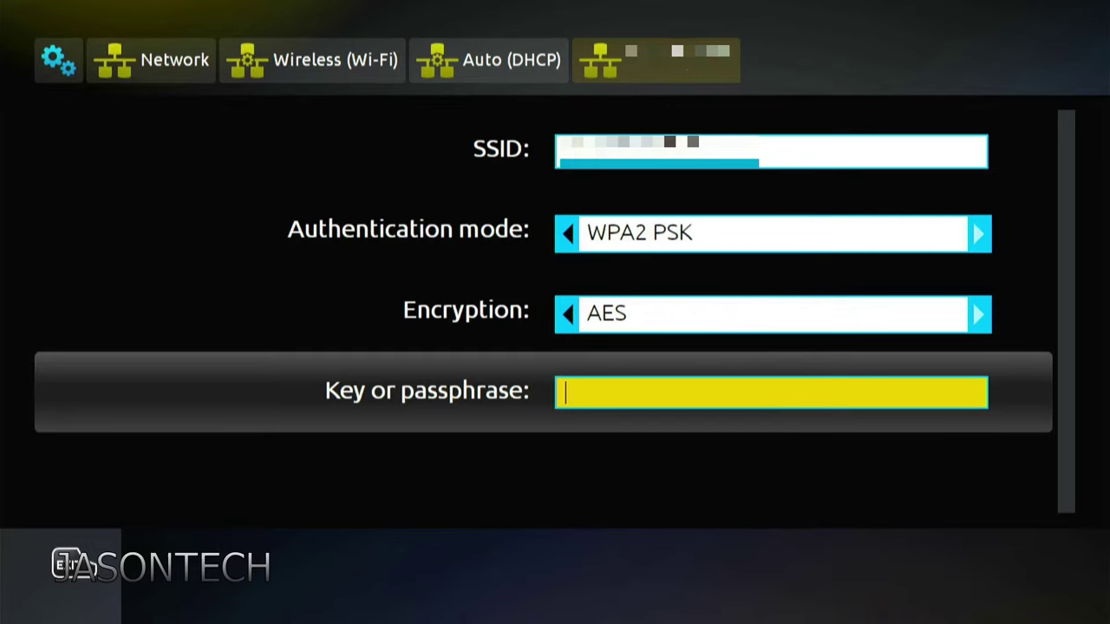
key("Return")
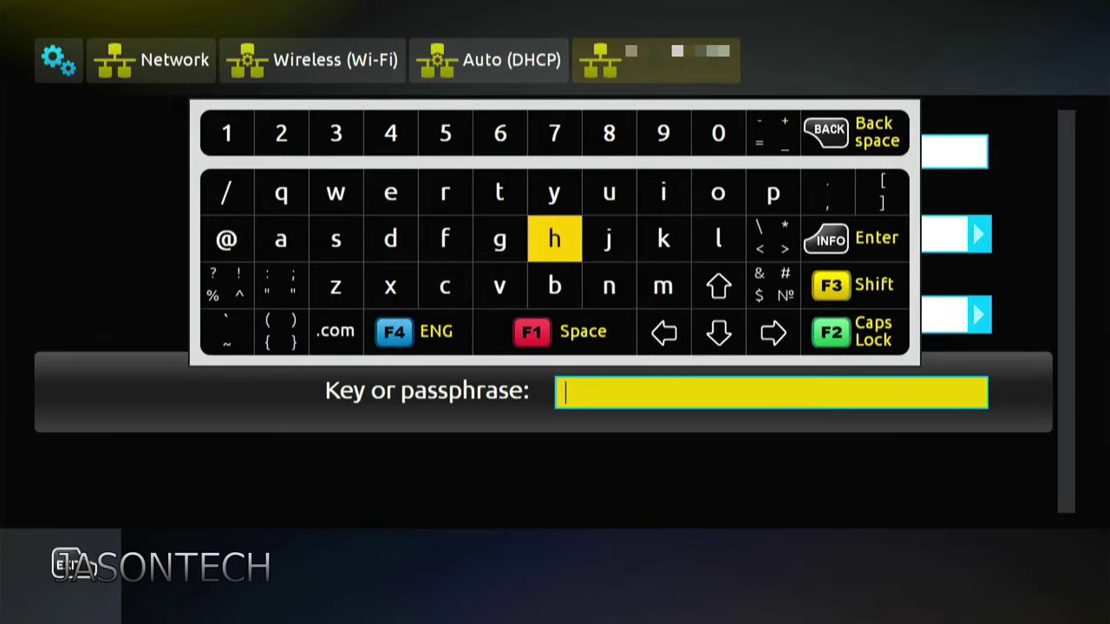
key("ctrl+v")
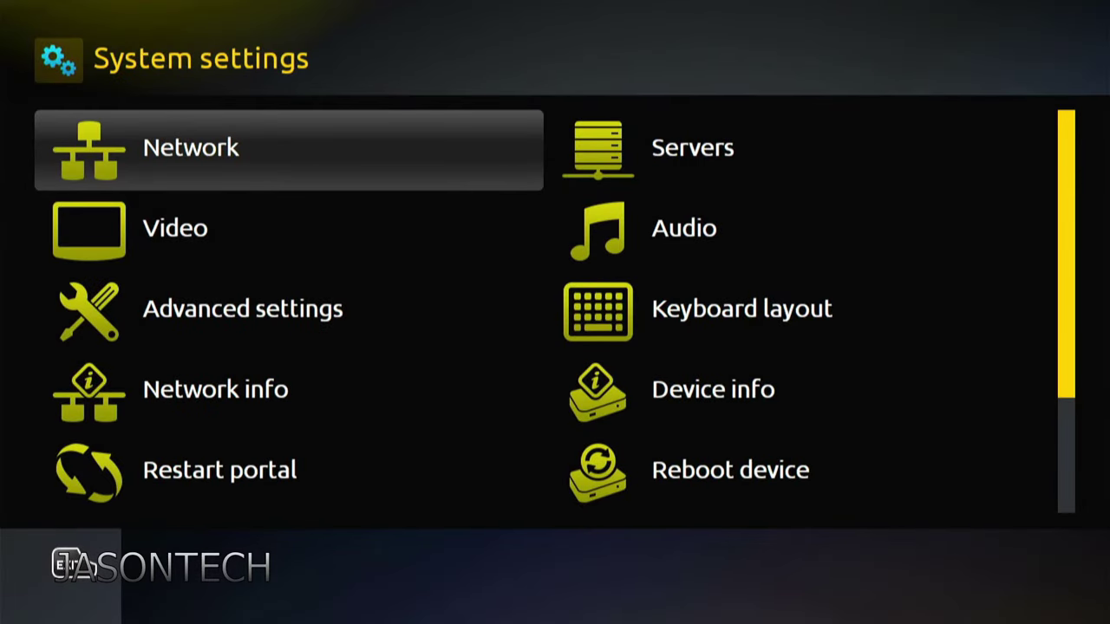
key("Down")
key("Down")
key("Down")
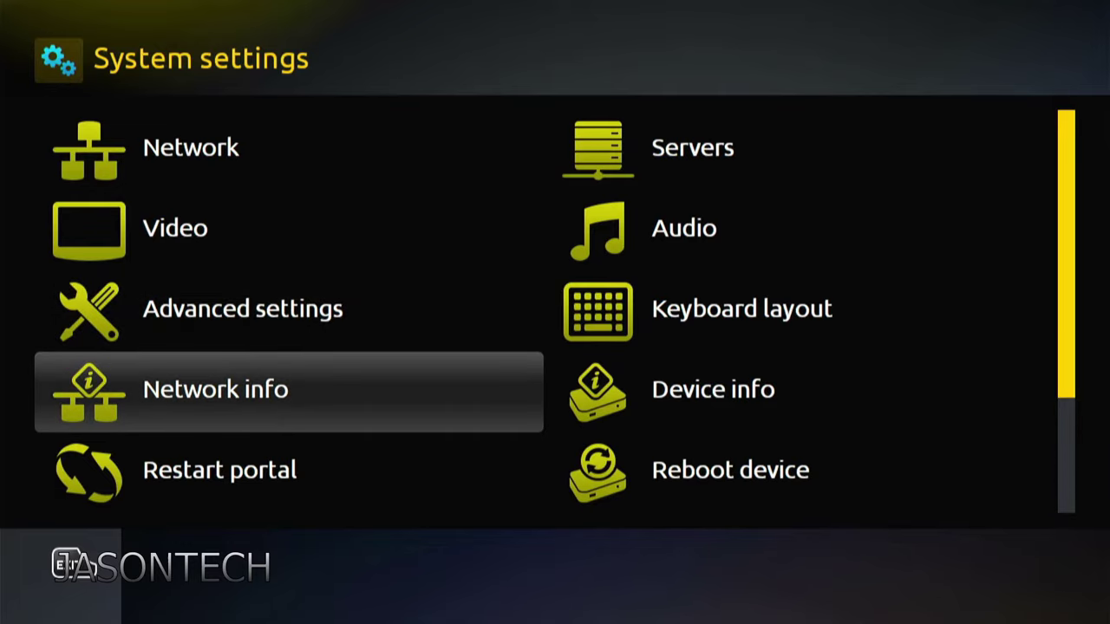
key("Return")
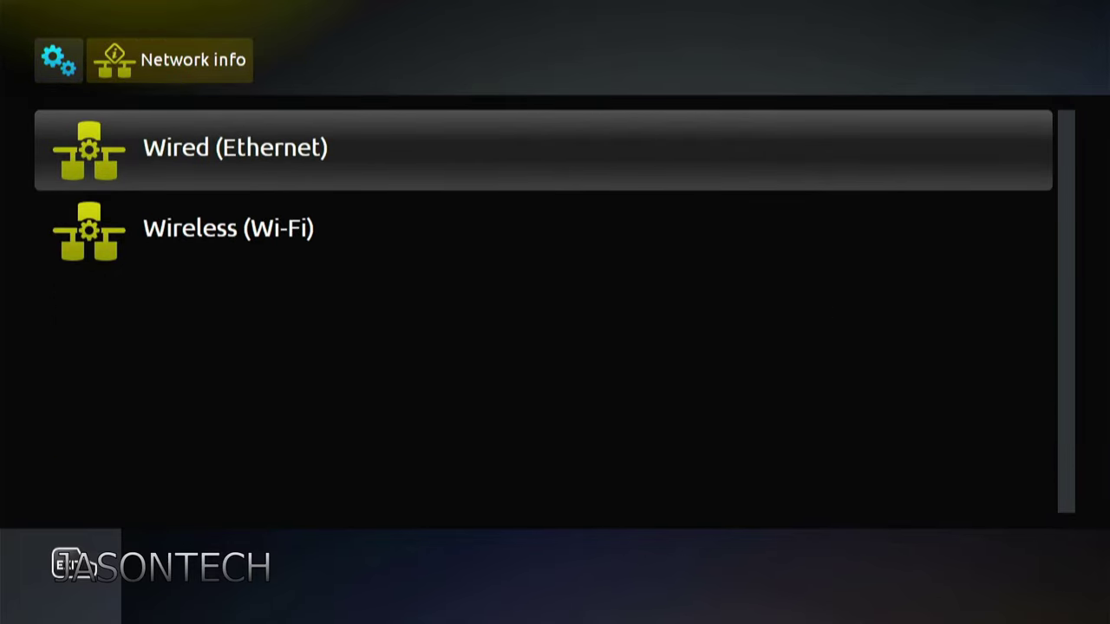
key("Down")
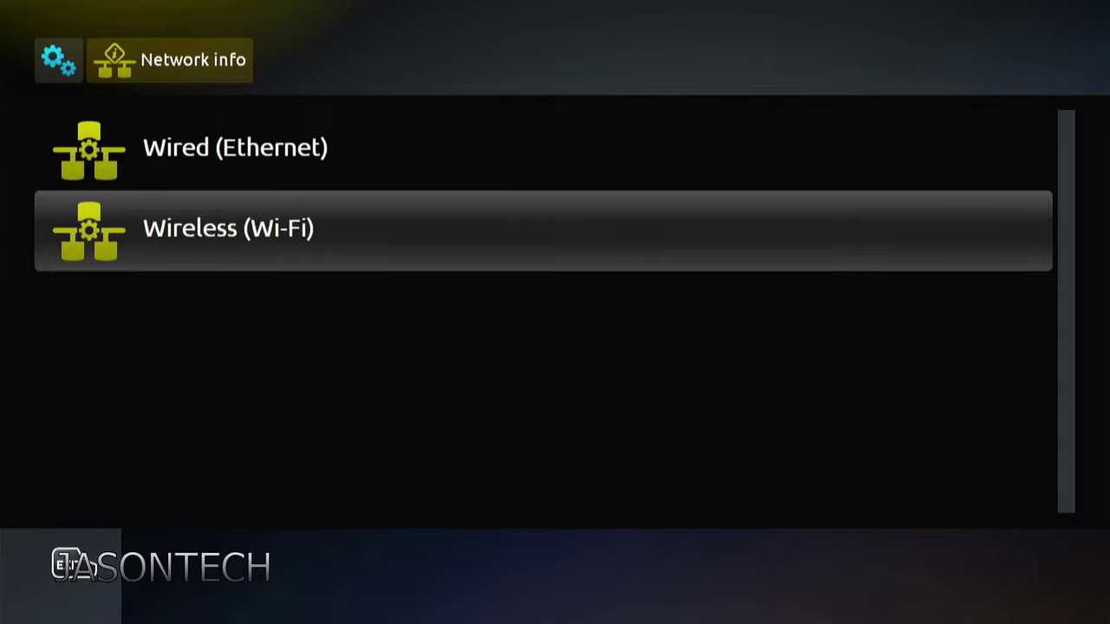
key("Return")
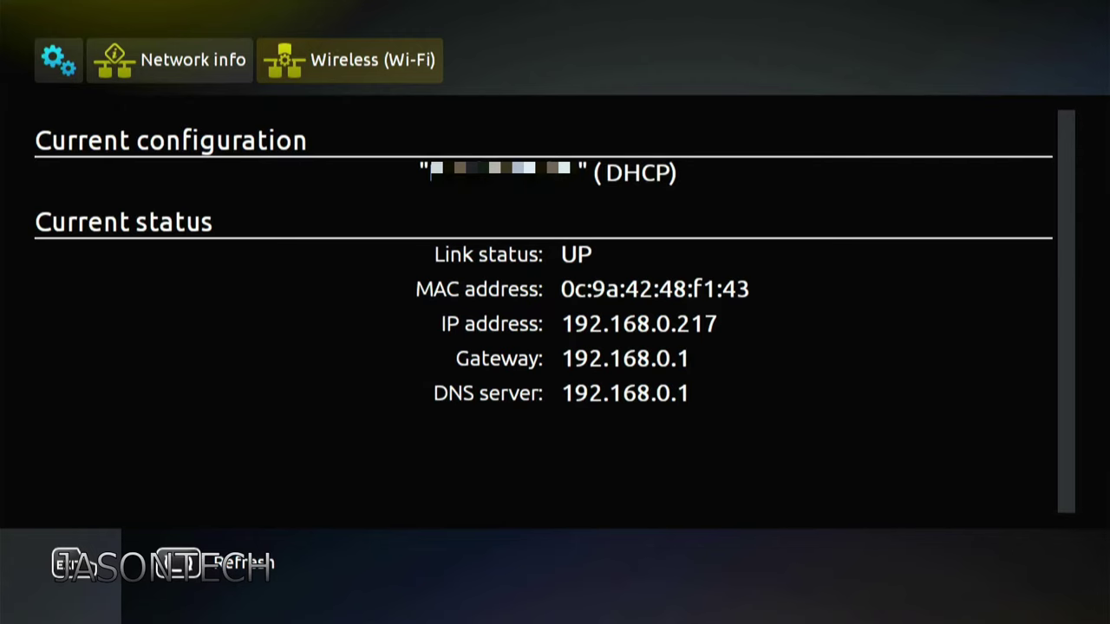
key("BackSpace")
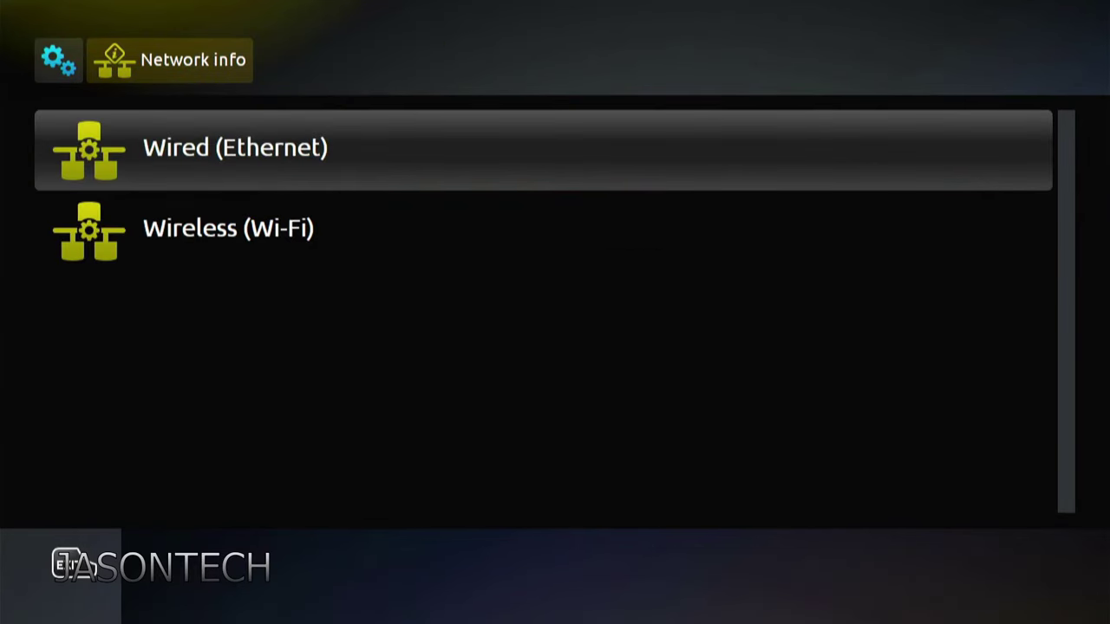
key("BackSpace")
- Reboot the MAG322 via Reboot device and confirm the prompt
key("Right")
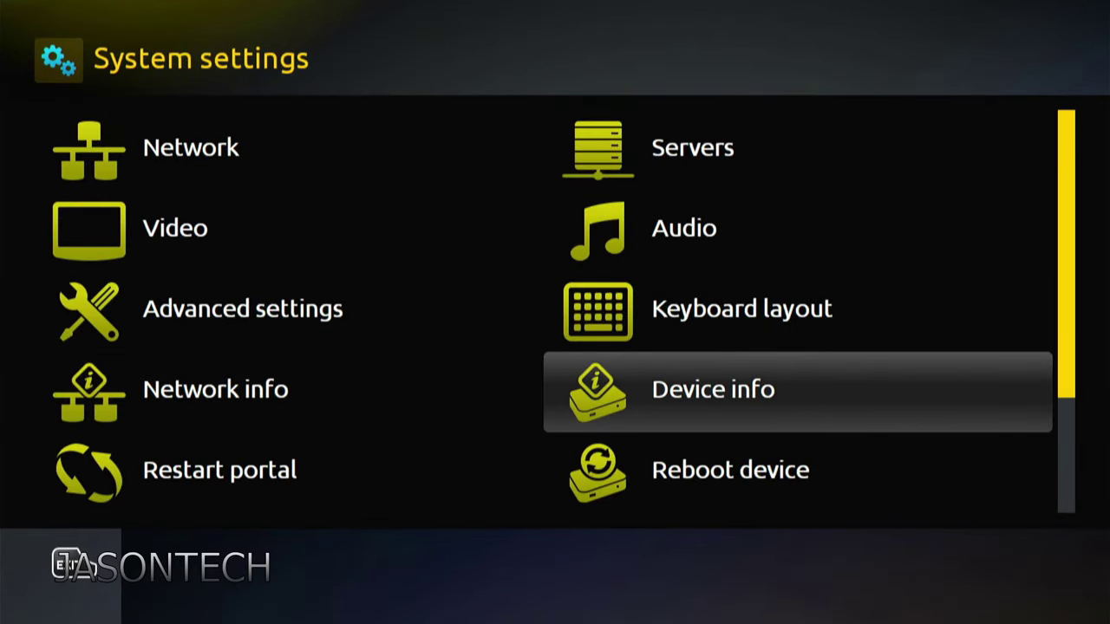
key("Down")
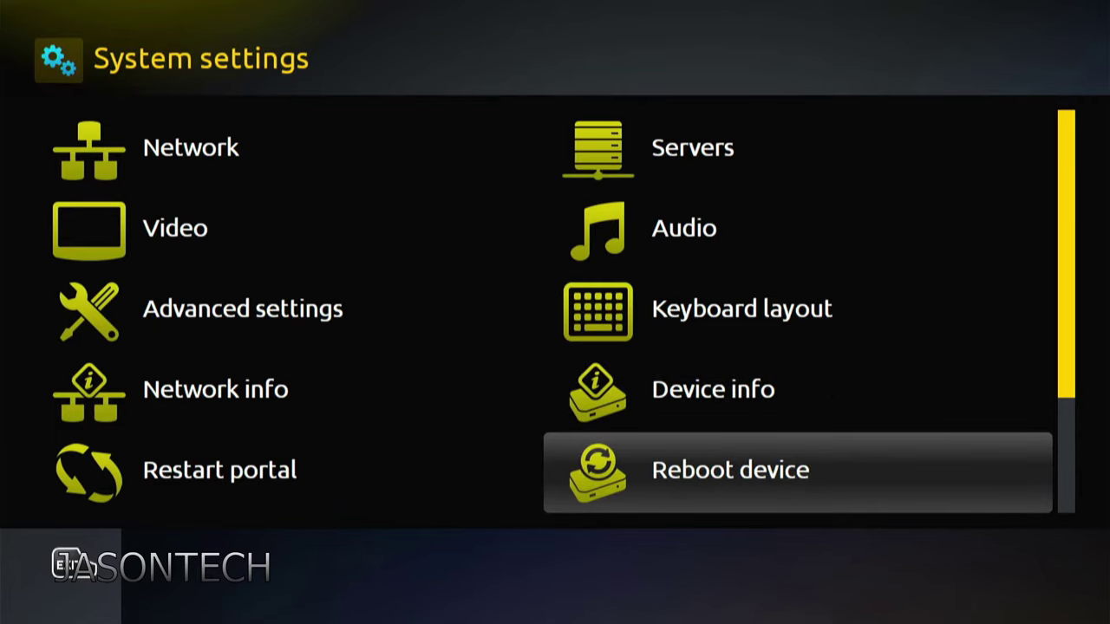
key("Return")
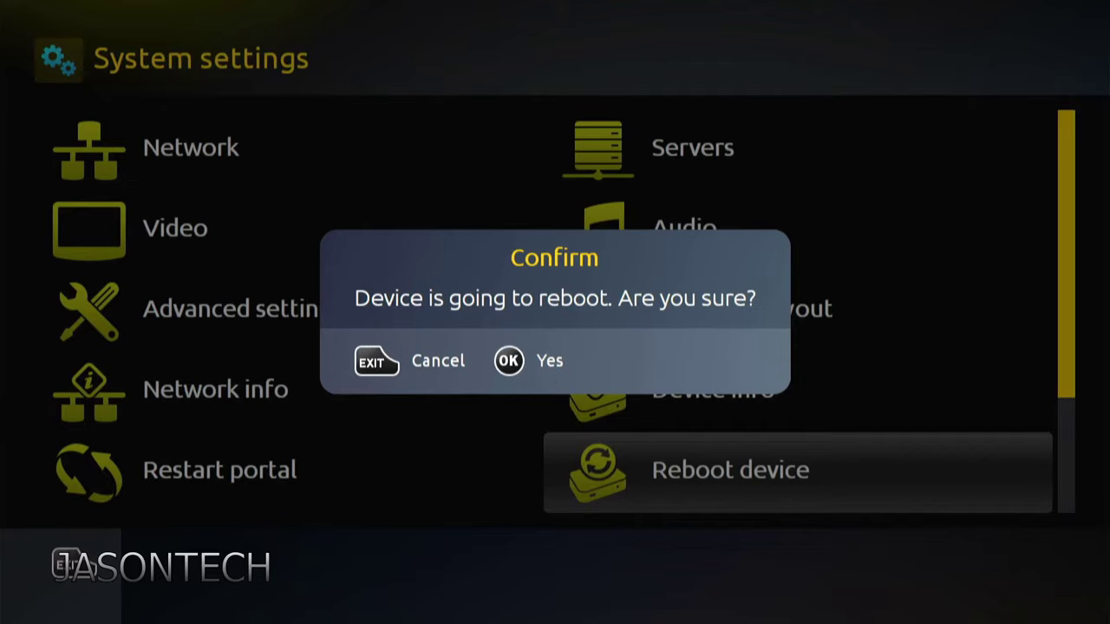
key("Escape")
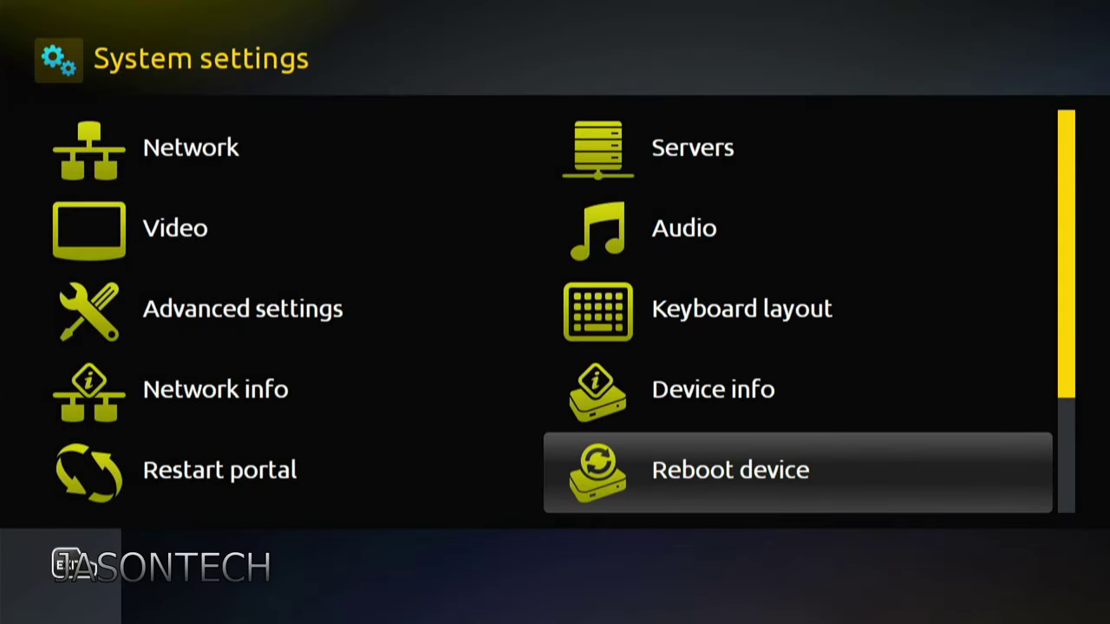